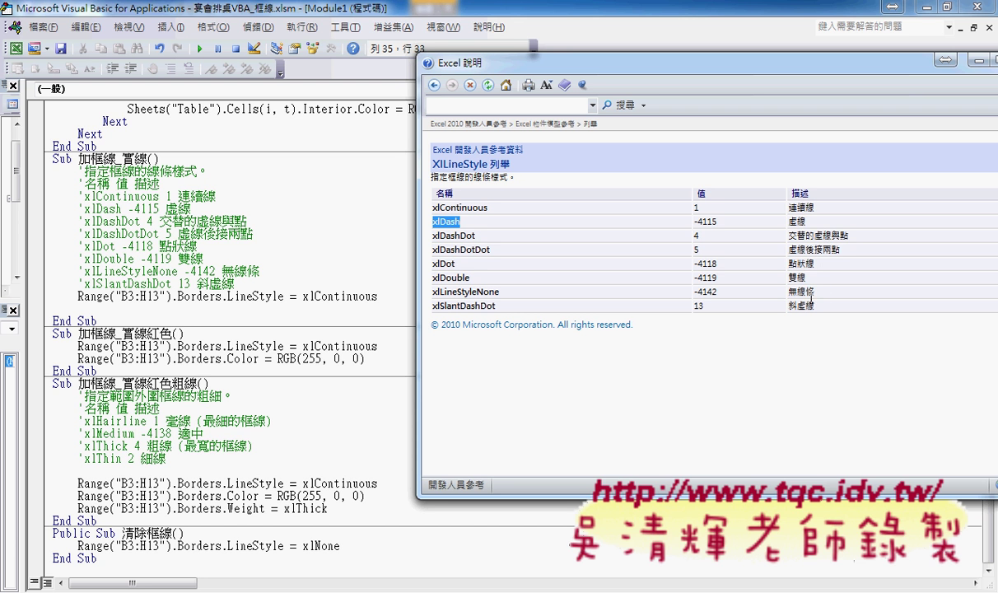
Close the XlLineStyle help page to return to Module1's border macros.
drag(468, 278, 433, 277)
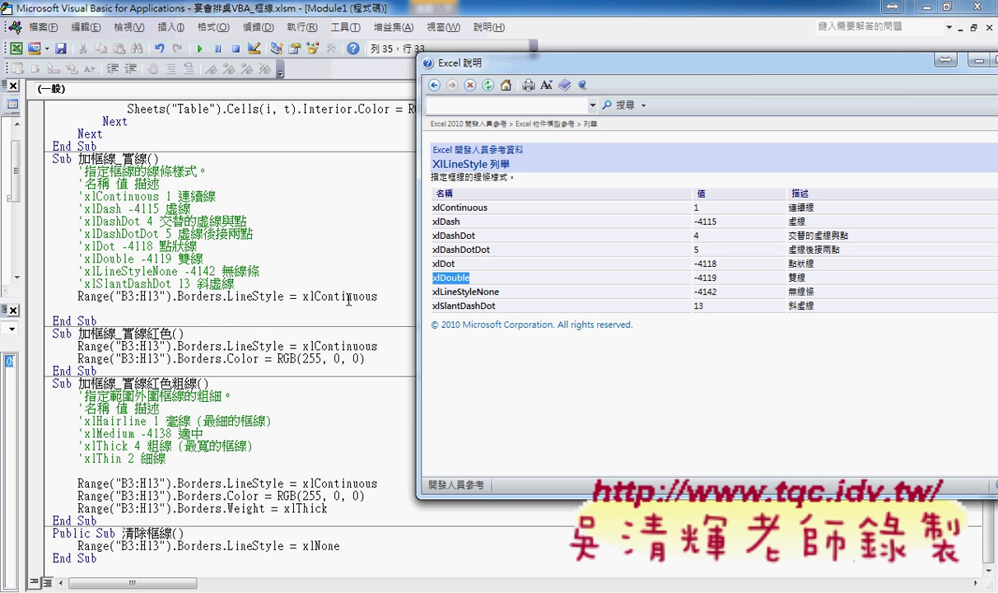
double_click(422, 66)
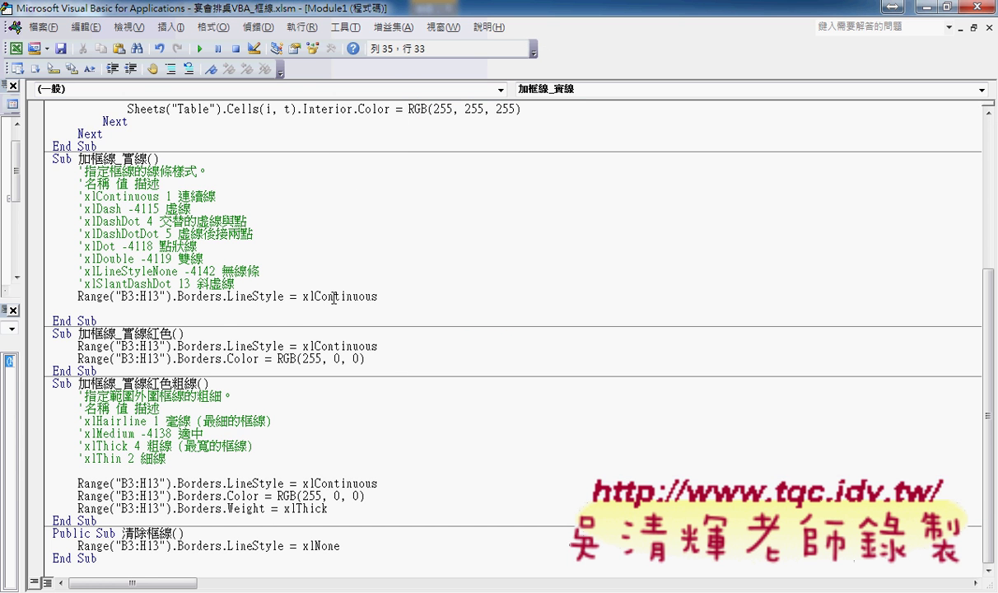
key(F1)
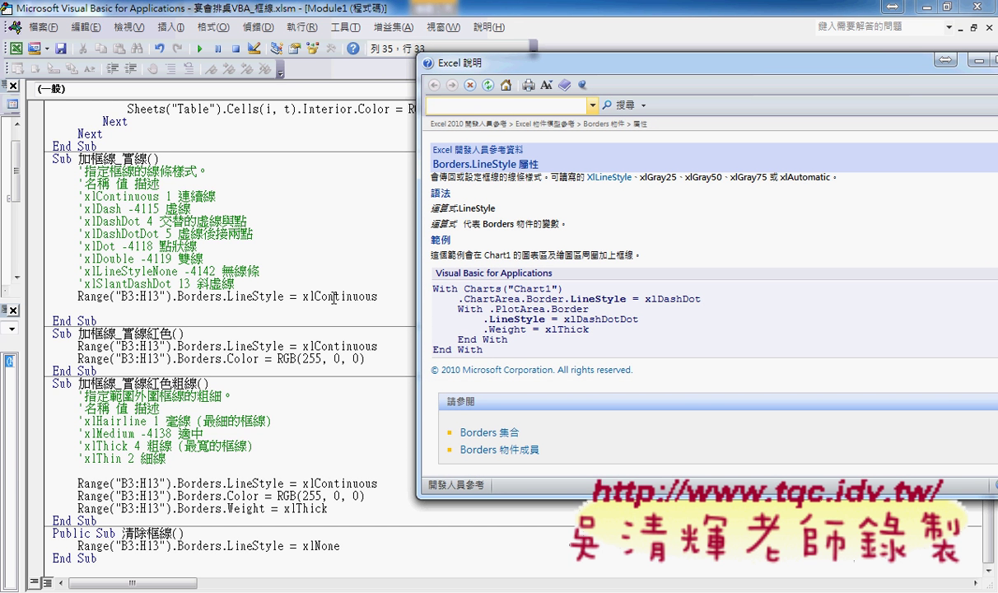
click(614, 177)
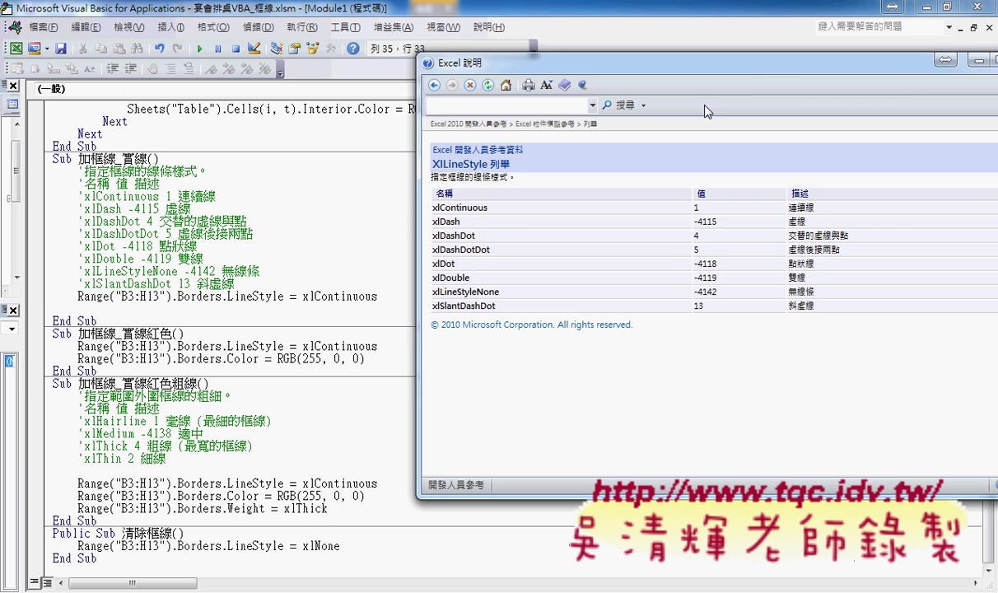
double_click(753, 62)
click(889, 67)
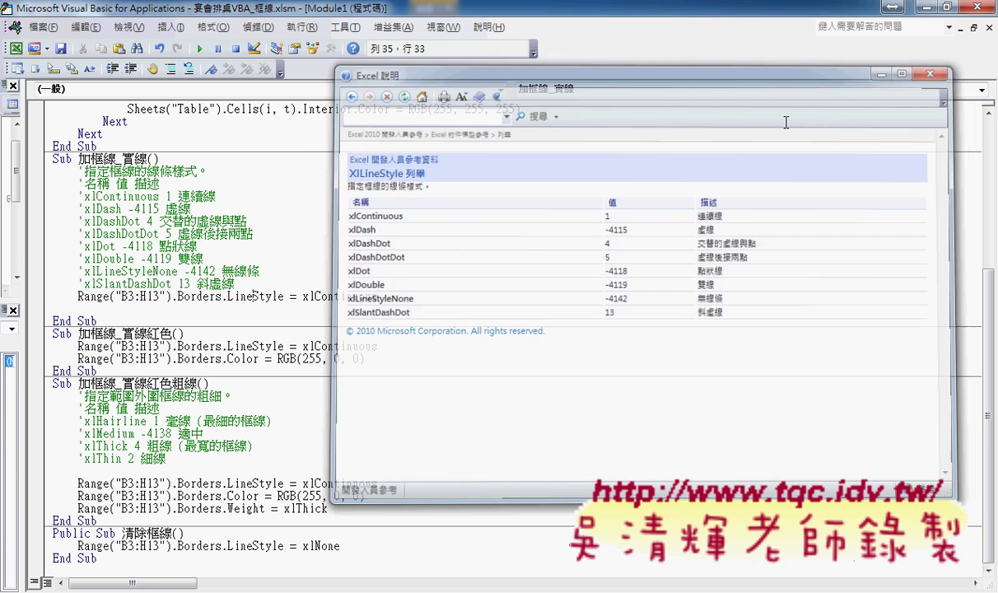
drag(365, 359, 178, 363)
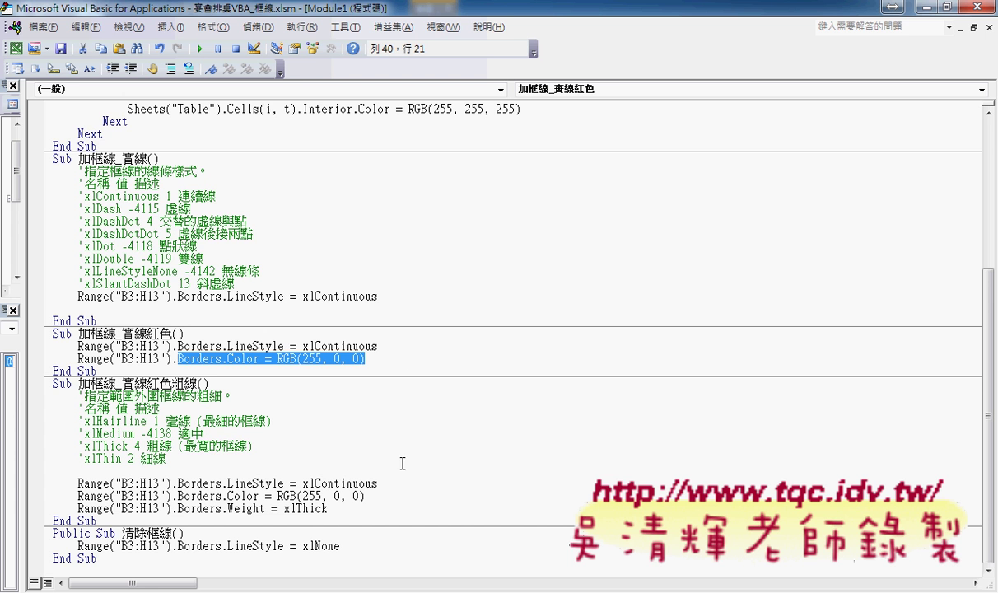
click(244, 509)
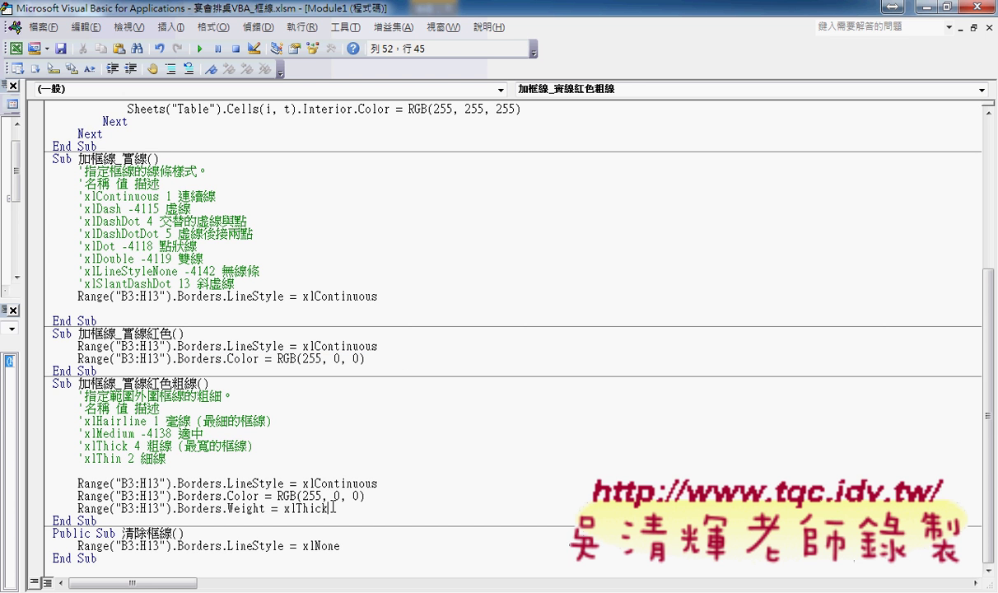
drag(328, 508, 228, 514)
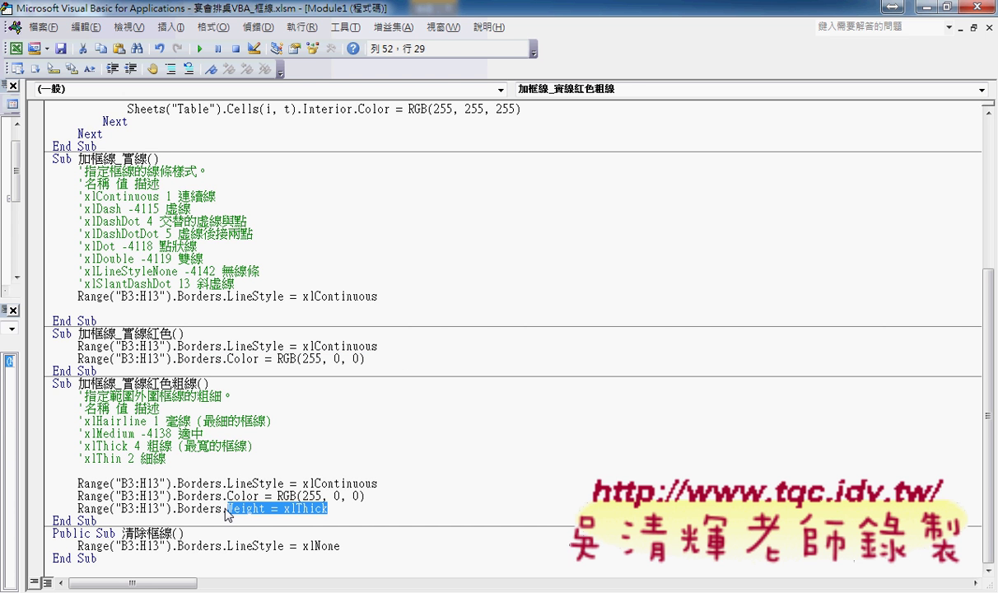
click(239, 509)
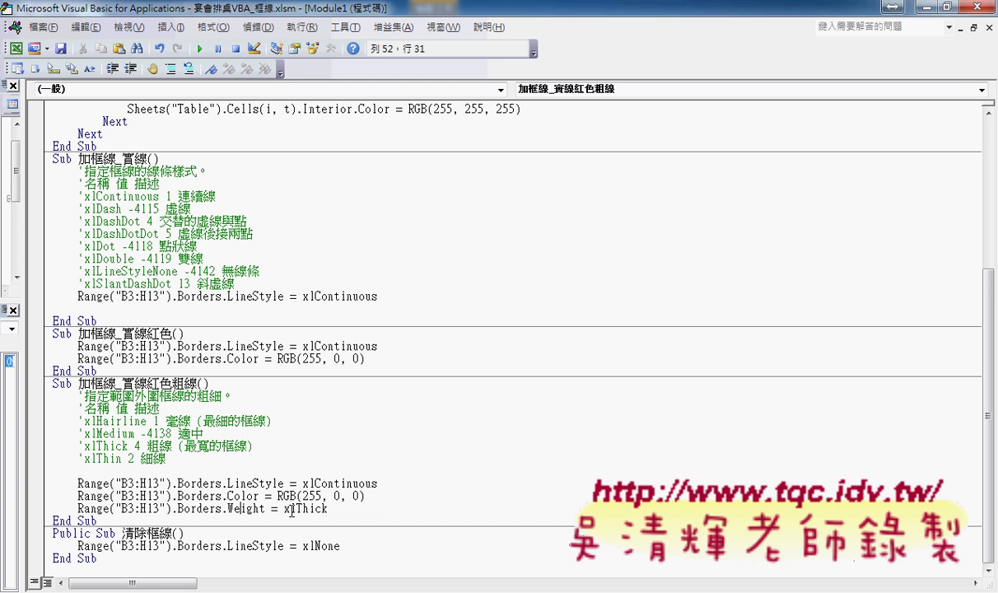
Look up Borders.Weight help and review the xlHairline, xlMedium and xlThick values.
key(F1)
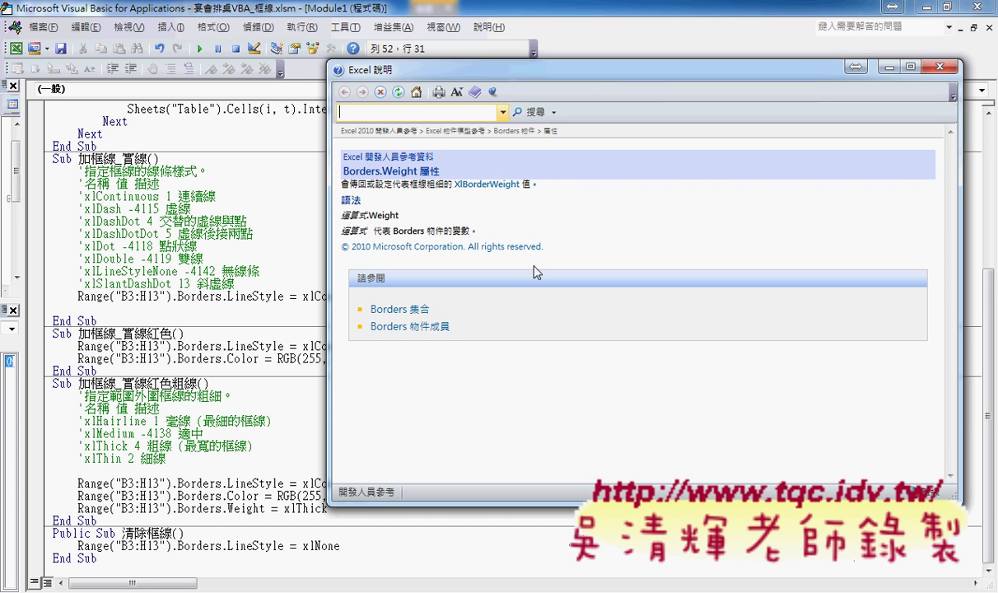
click(499, 184)
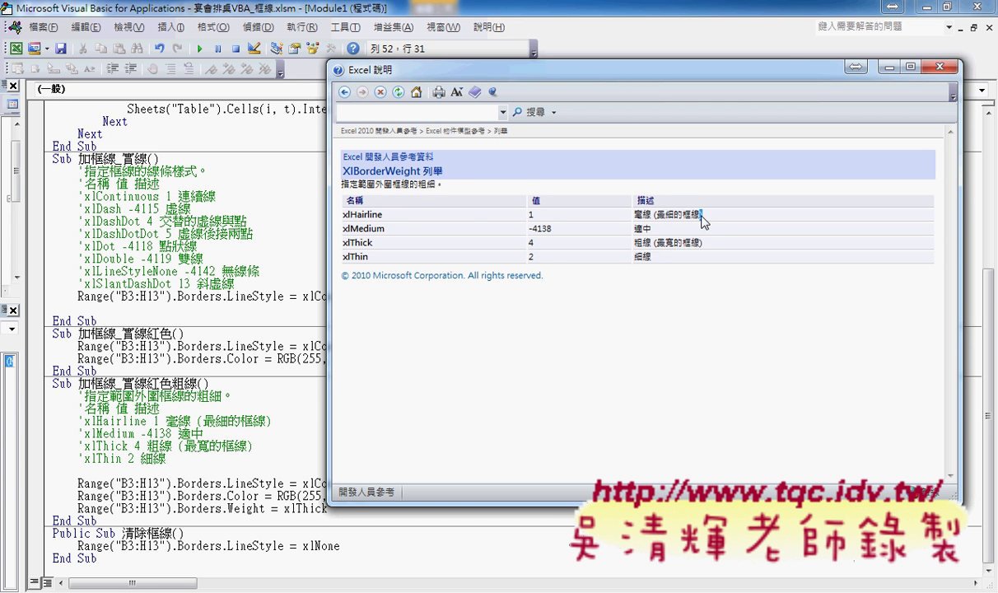
drag(699, 215, 641, 216)
double_click(636, 229)
drag(704, 240, 624, 247)
Move the XlBorderWeight help window beside the code, then close it.
drag(372, 242, 331, 241)
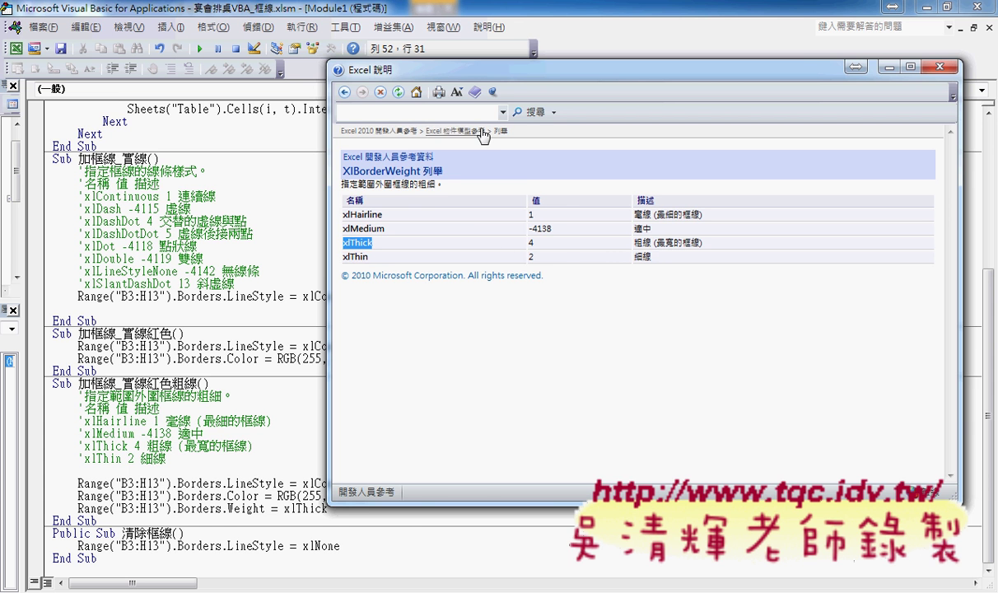
drag(528, 72, 686, 51)
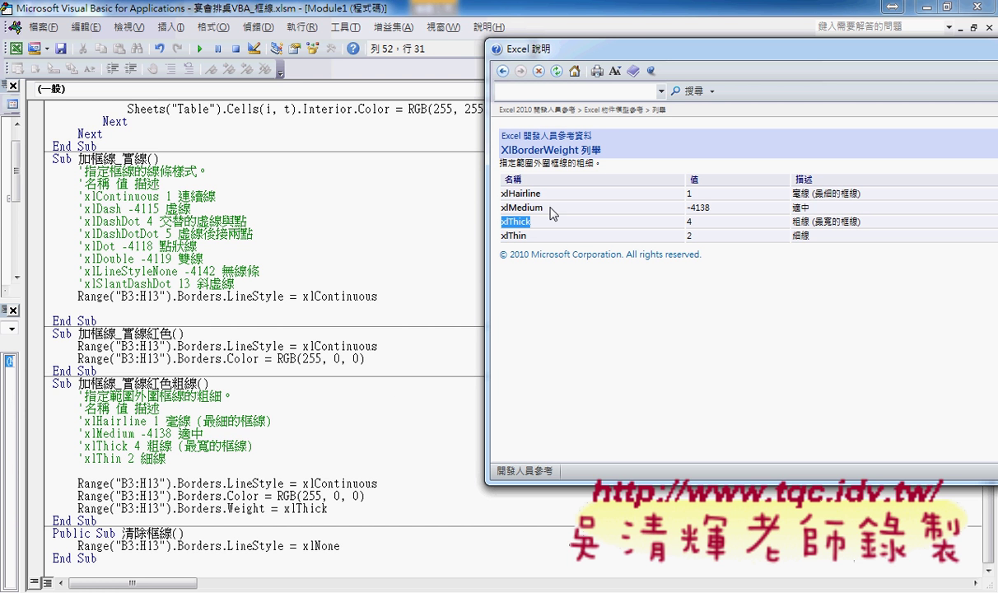
drag(541, 208, 477, 202)
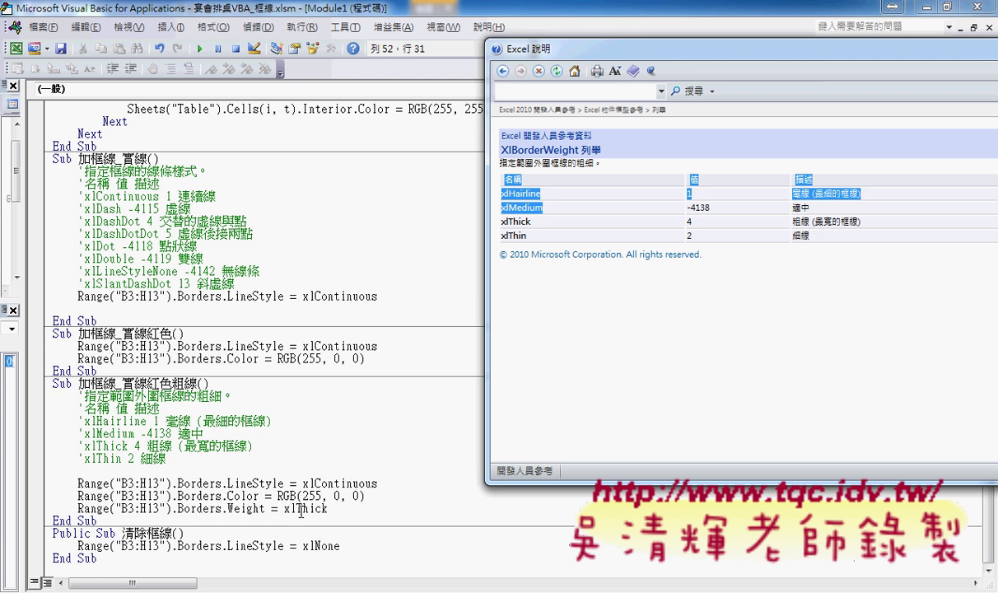
click(324, 546)
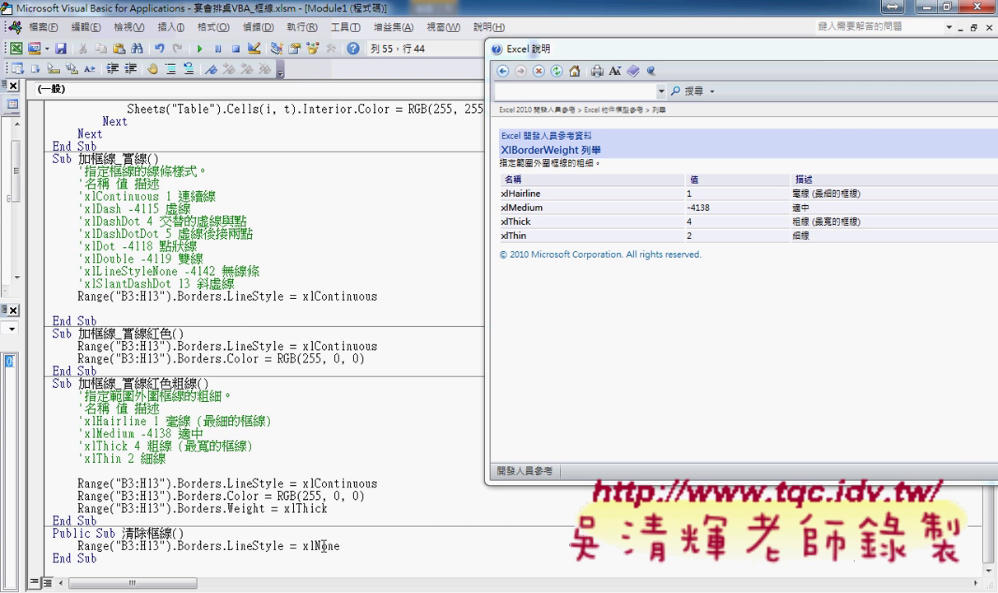
key(alt+F4)
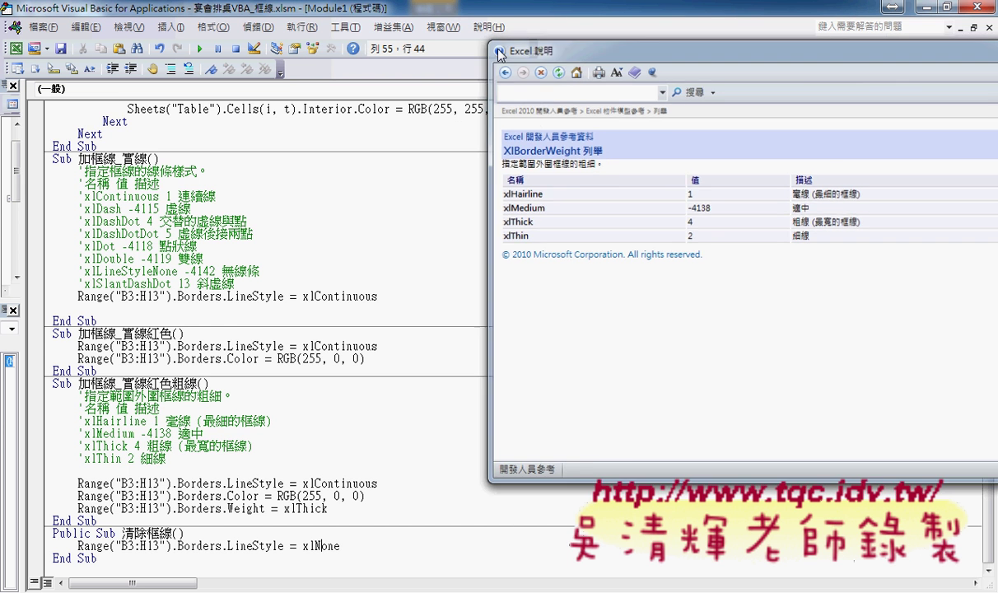
Select xlNone in the 清除框線 macro that clears the B3:H13 borders.
double_click(321, 546)
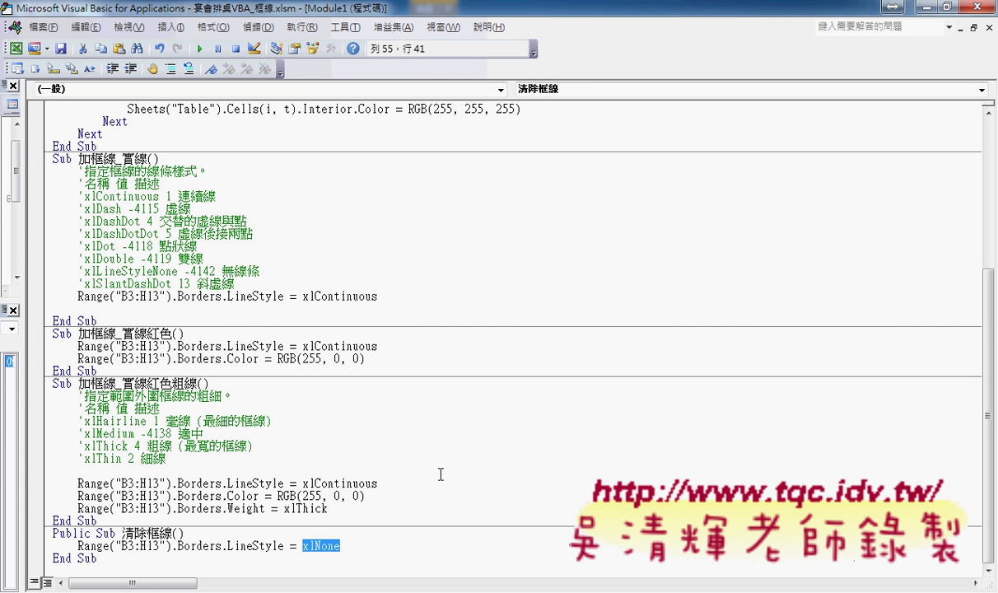
Close the VBA editor, review the List and Table sheets, and minimize the 宴會排桌VBA_框線 workbook.
click(974, 10)
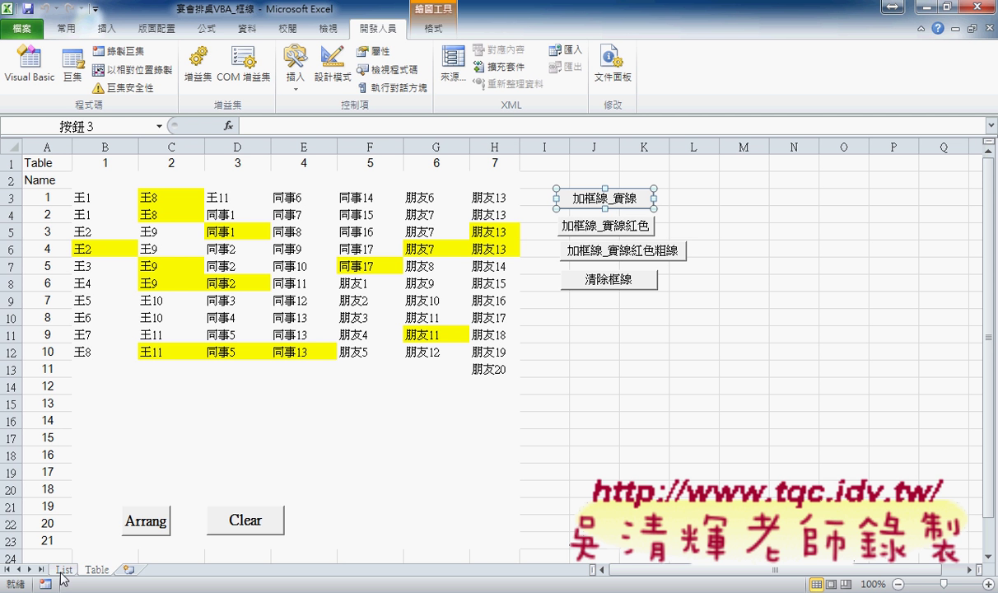
click(62, 569)
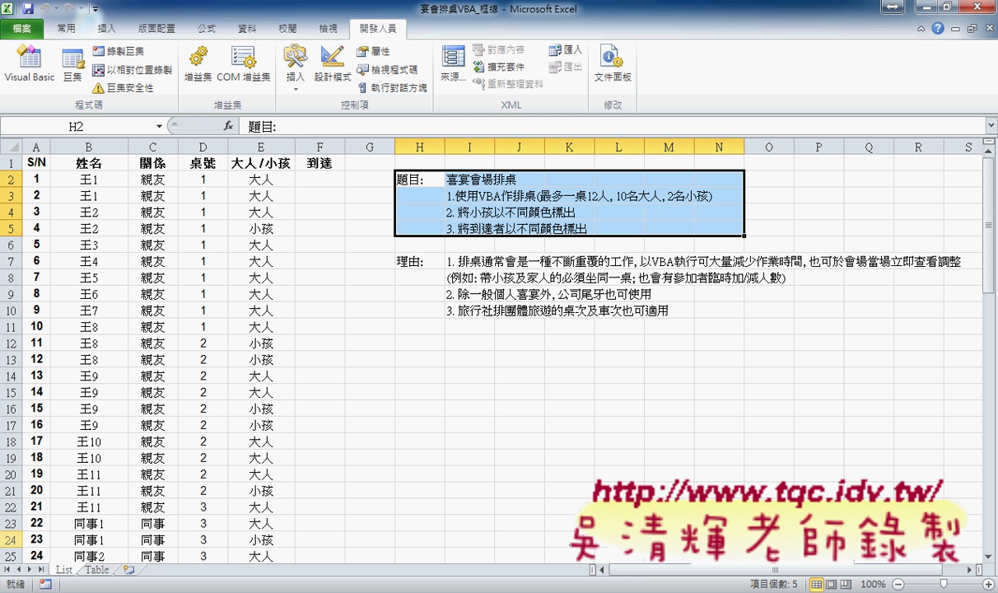
click(108, 572)
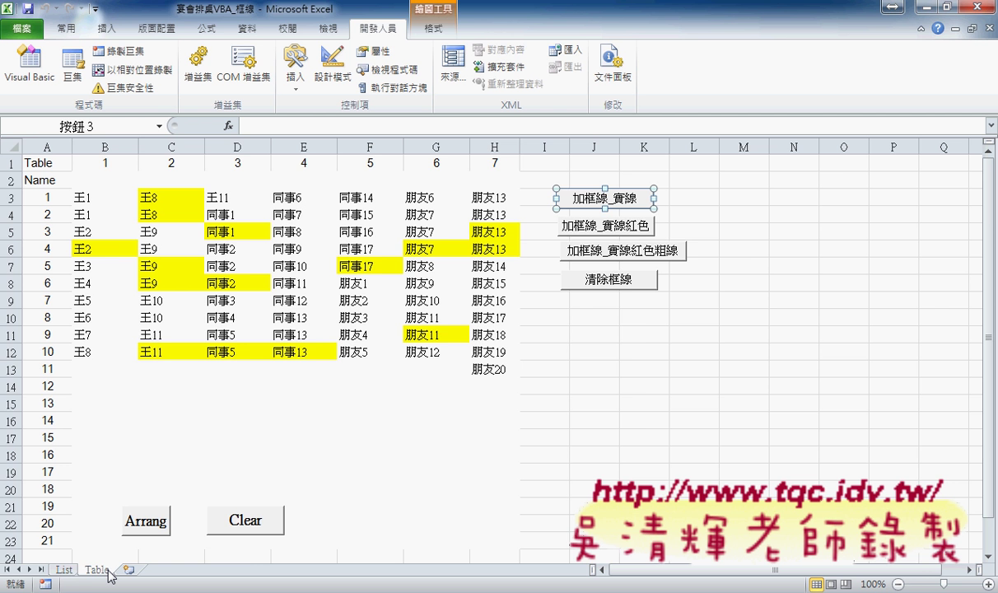
click(62, 569)
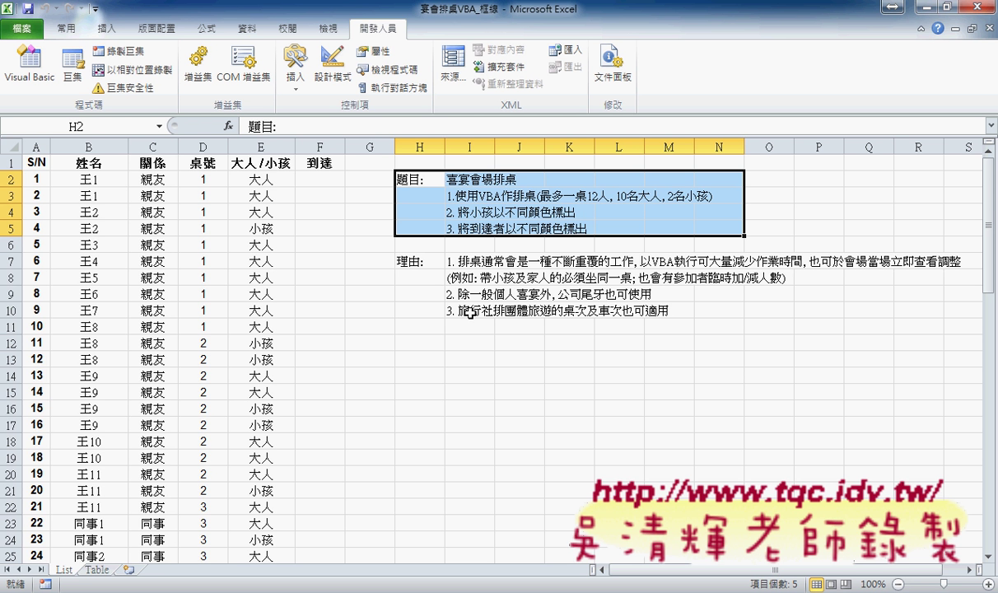
click(926, 10)
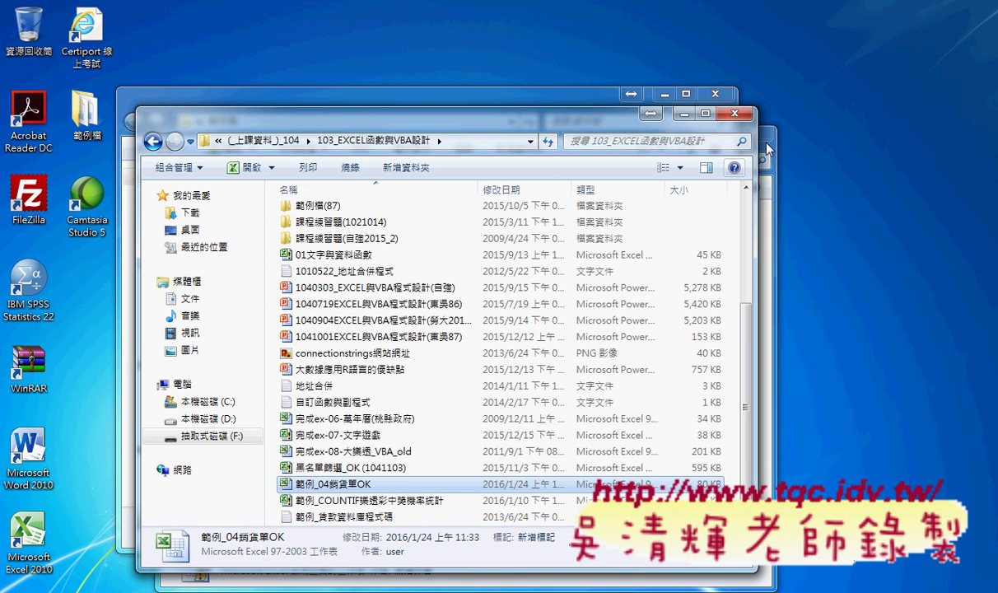
Bring up the 範例_04銷貨單OK workbook's 銷貨單 sales-order sheet from the course folder.
click(689, 114)
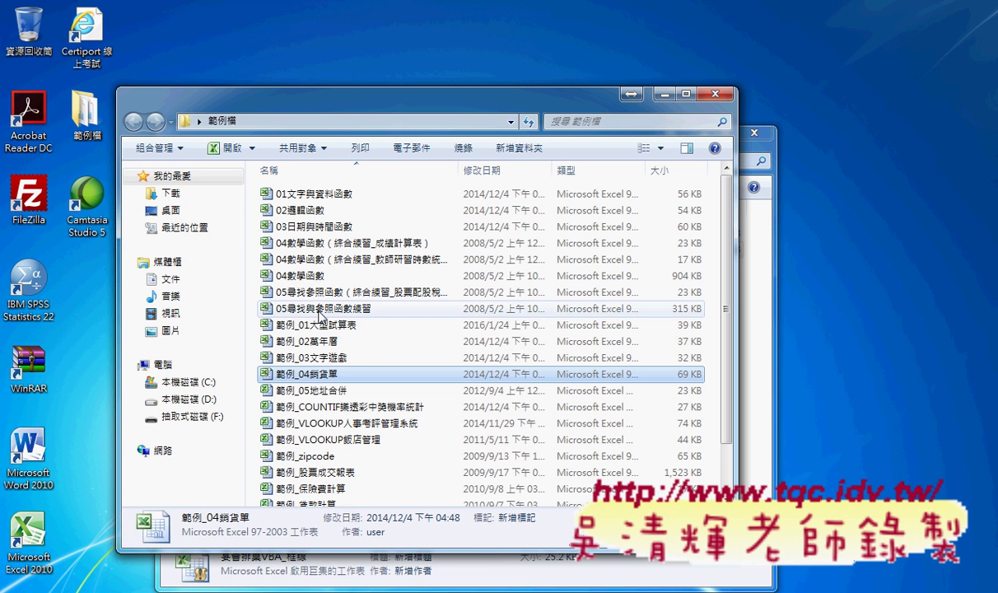
click(312, 375)
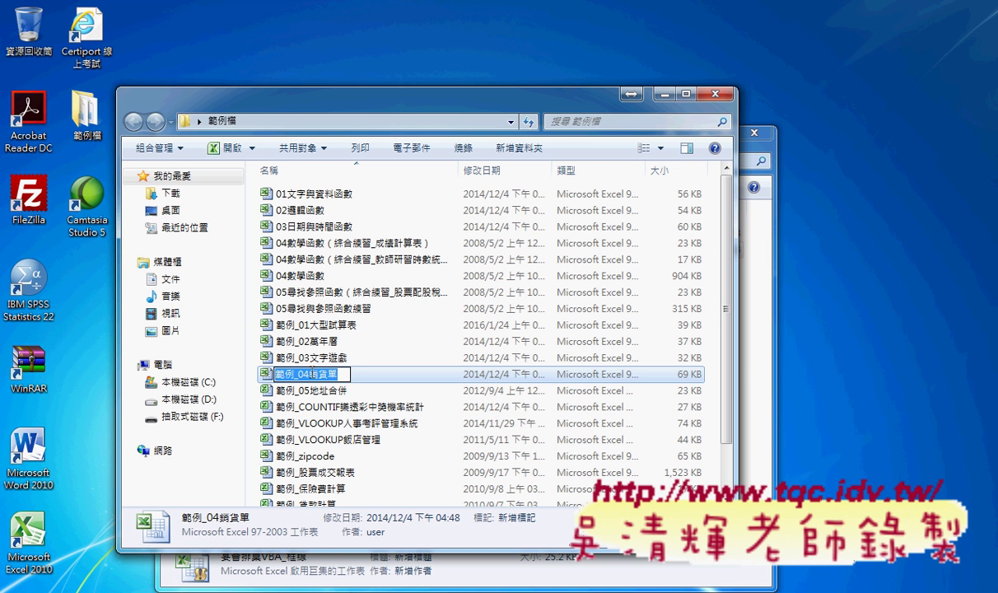
click(374, 375)
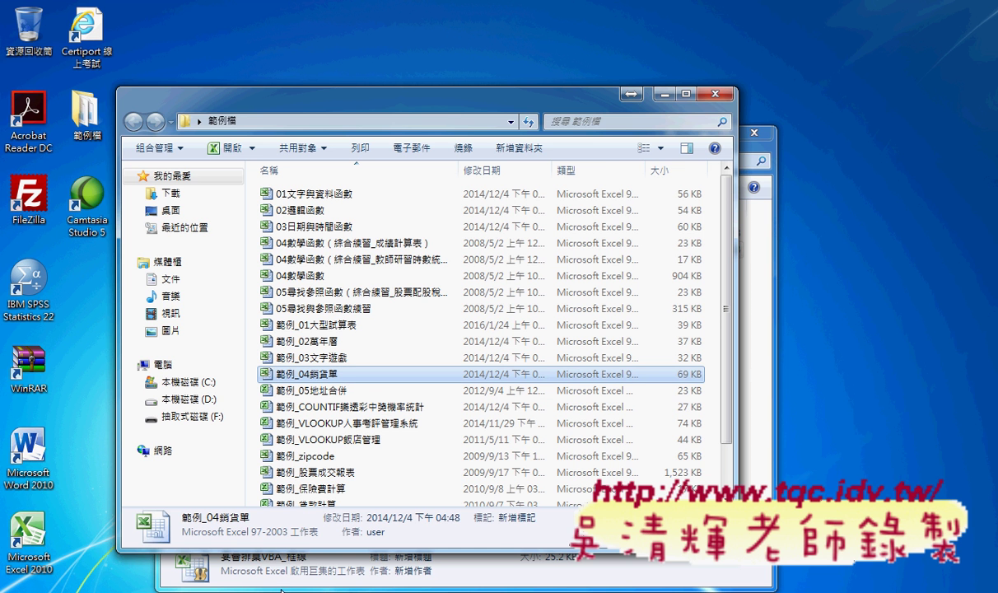
mouse_move(439, 531)
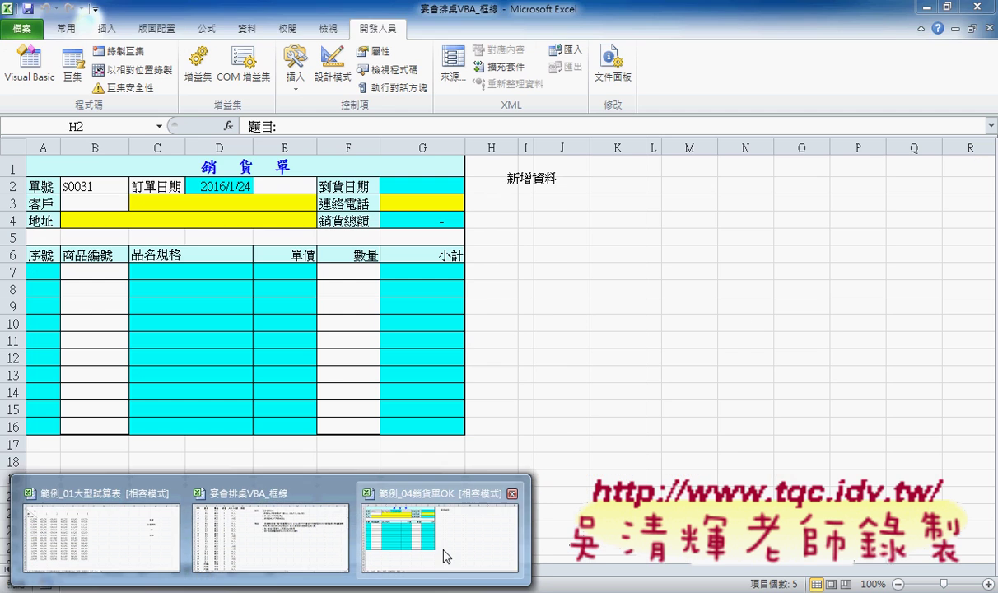
click(445, 555)
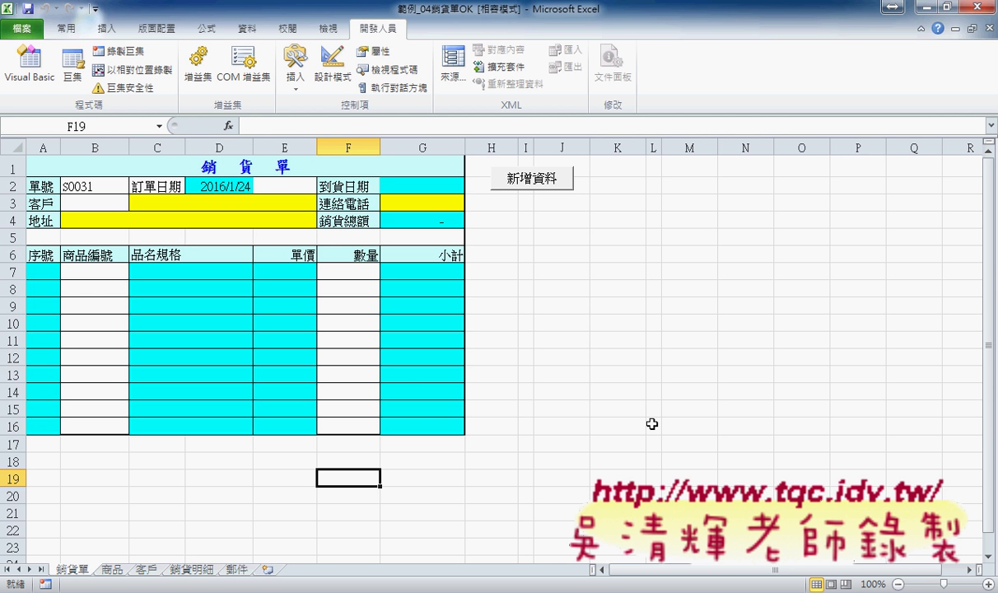
Choose 3普通件 as the delivery type in E2 and confirm G2 shows 2016/01/29.
click(233, 159)
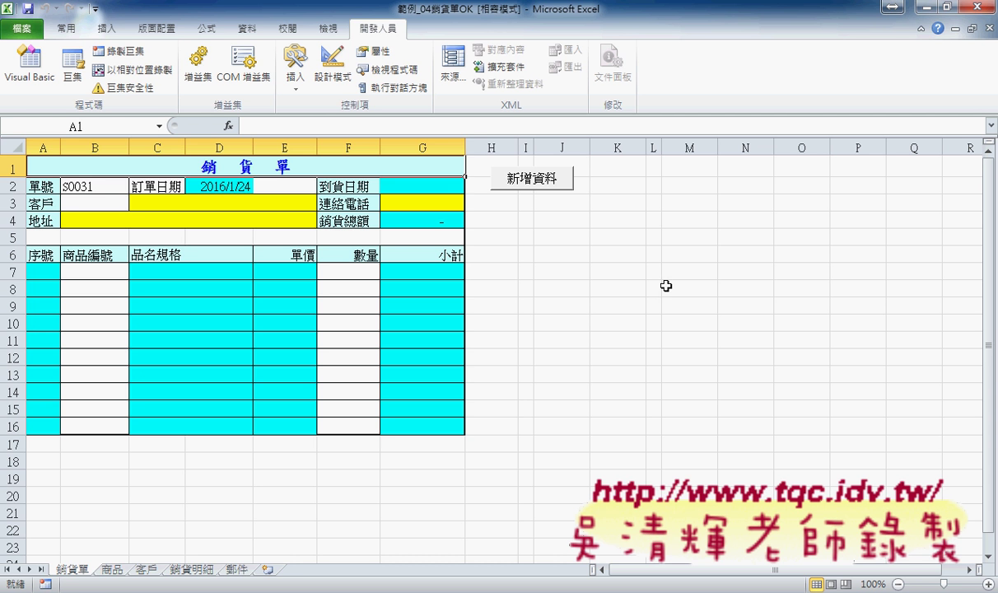
click(277, 175)
click(326, 187)
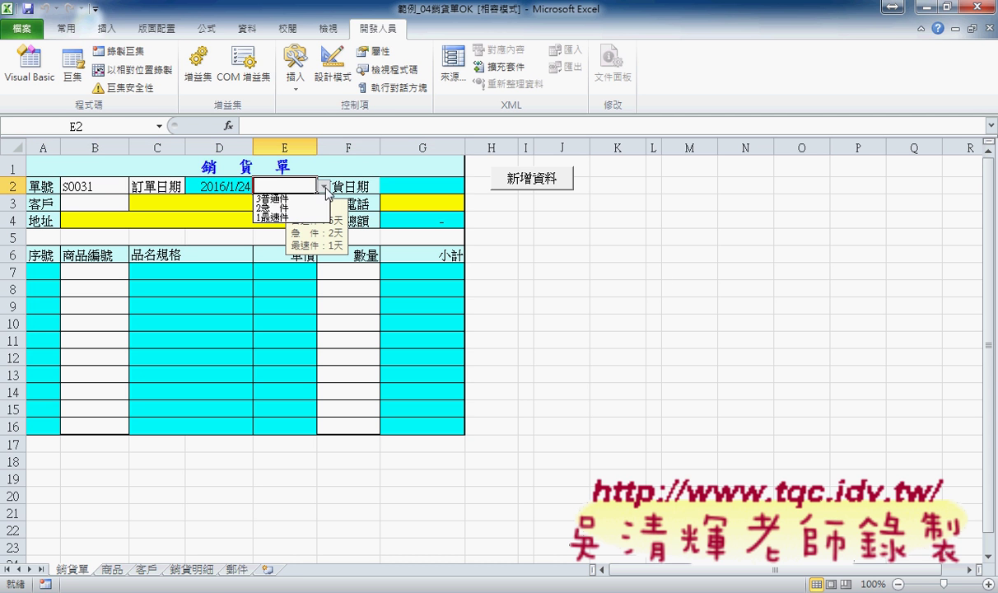
click(290, 199)
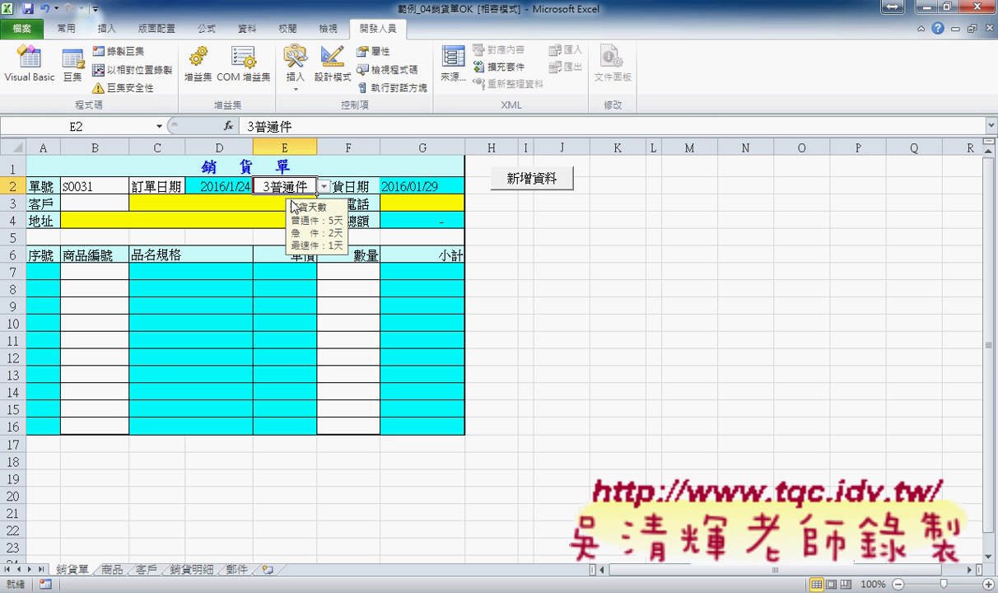
click(424, 188)
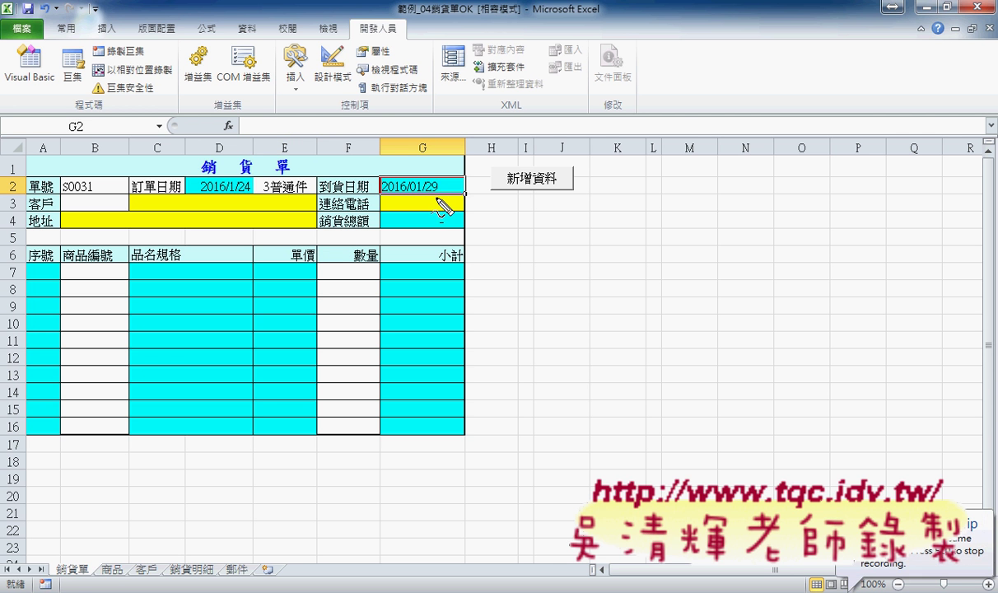
drag(436, 195, 423, 192)
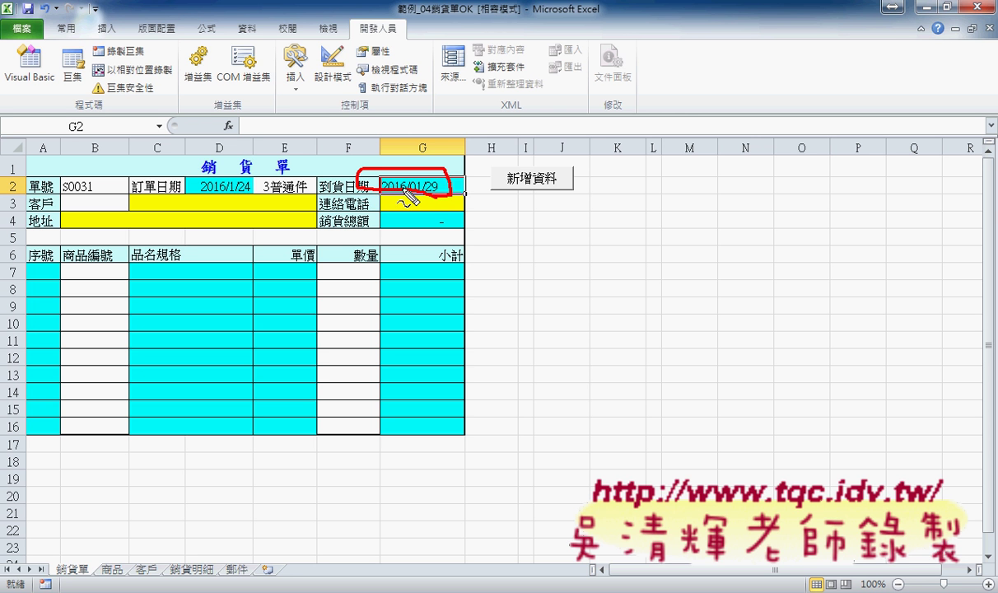
mouse_move(346, 136)
mouse_down()
mouse_move(474, 135)
mouse_move(340, 145)
mouse_up()
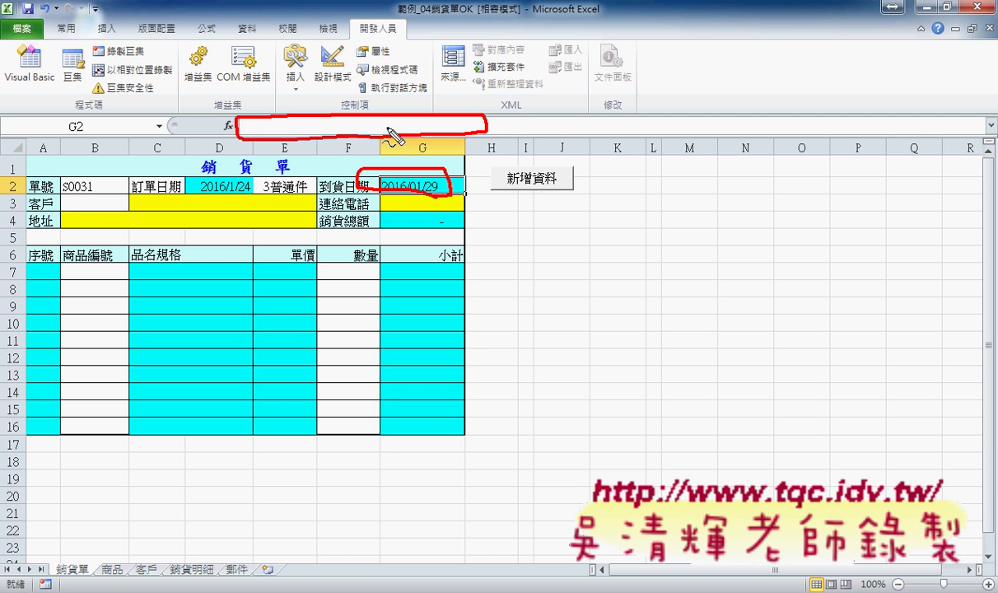
drag(504, 109, 515, 123)
click(515, 128)
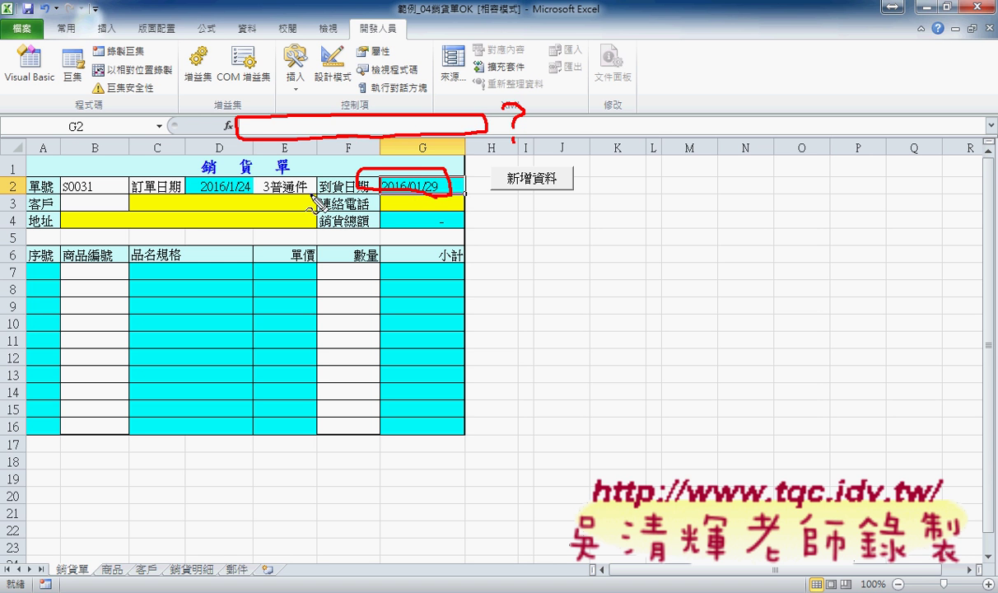
drag(283, 205, 307, 208)
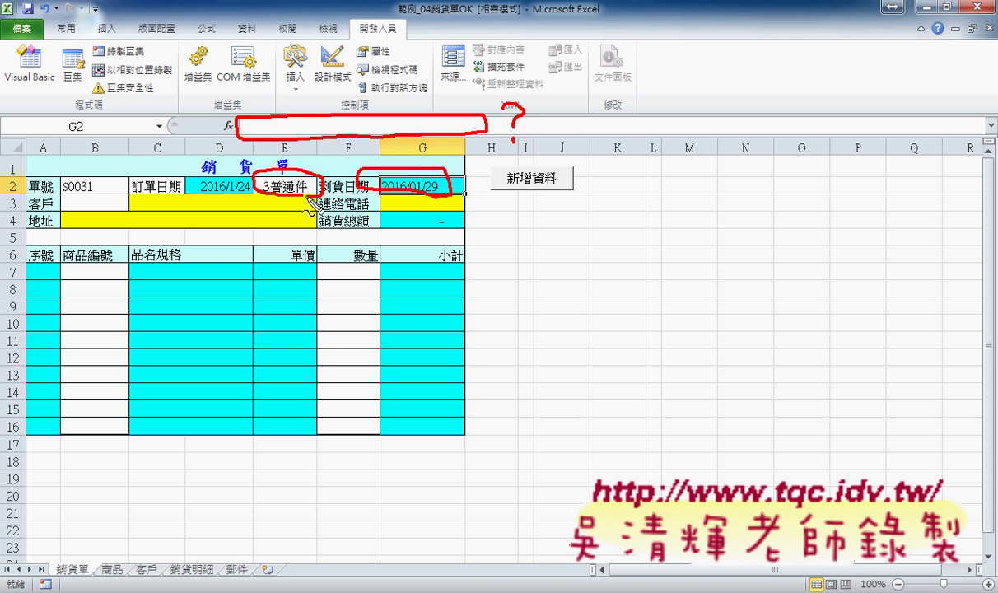
key(Escape)
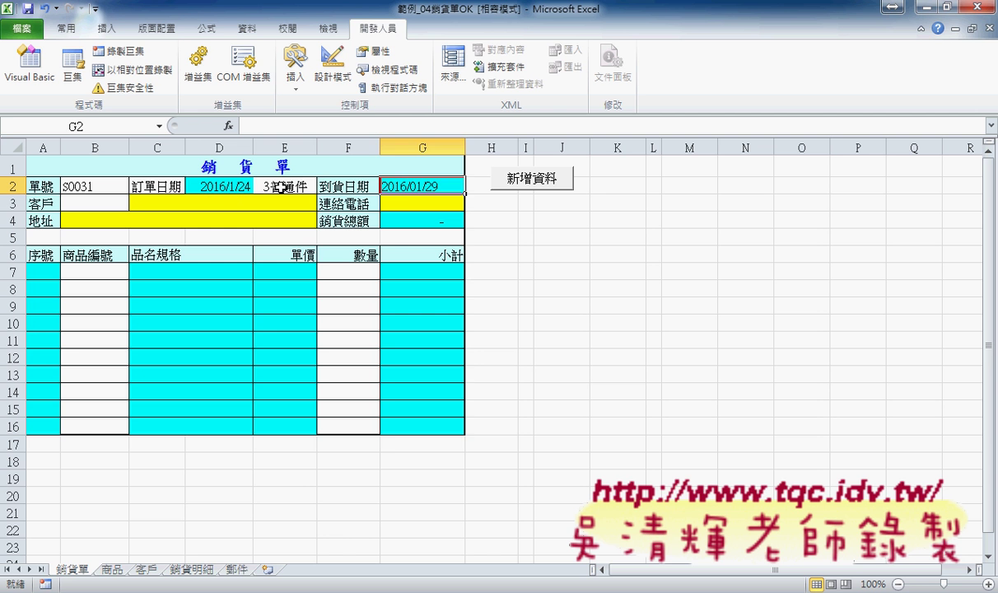
click(267, 180)
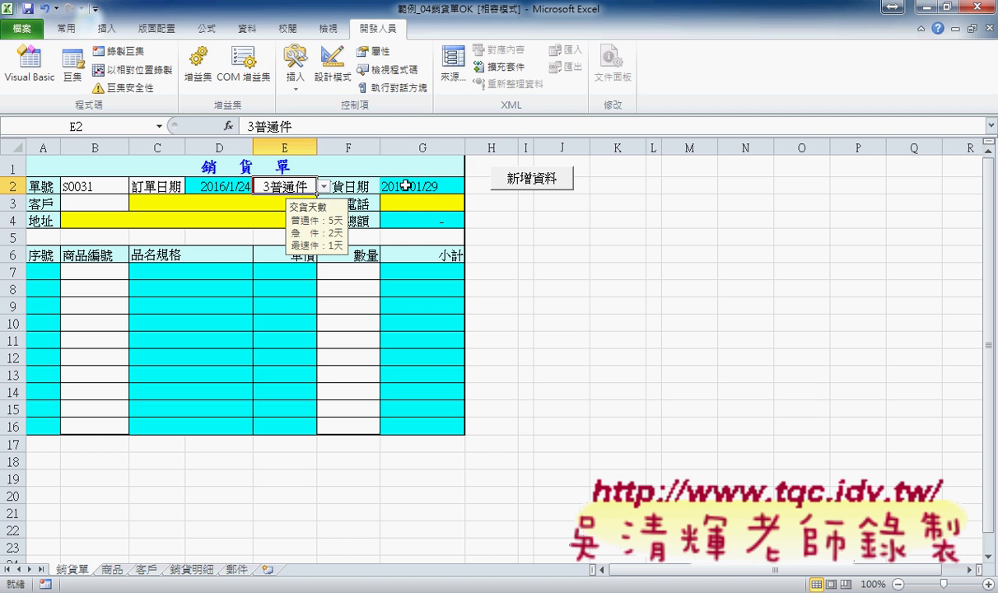
click(383, 180)
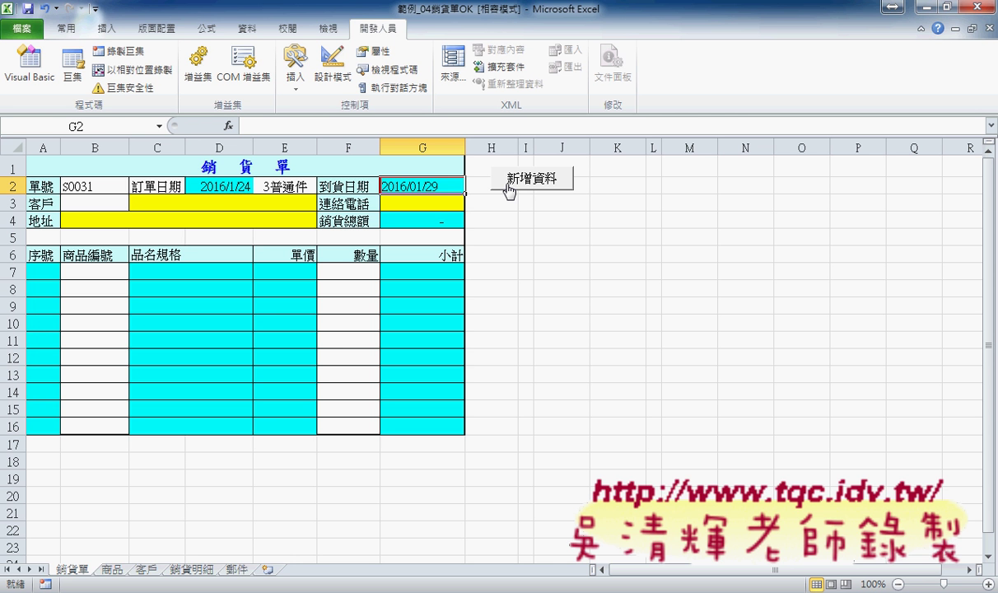
click(214, 189)
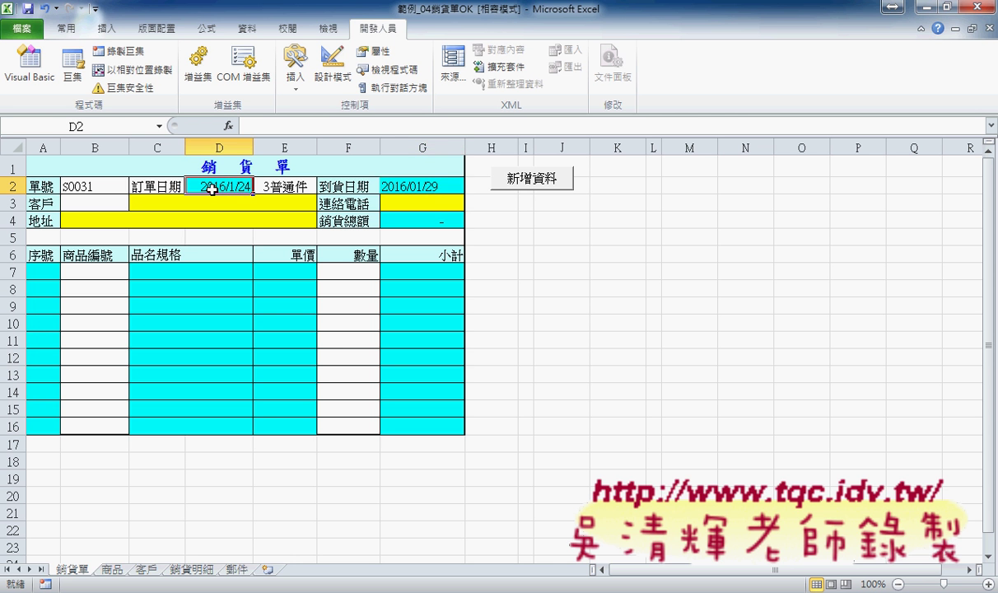
click(267, 180)
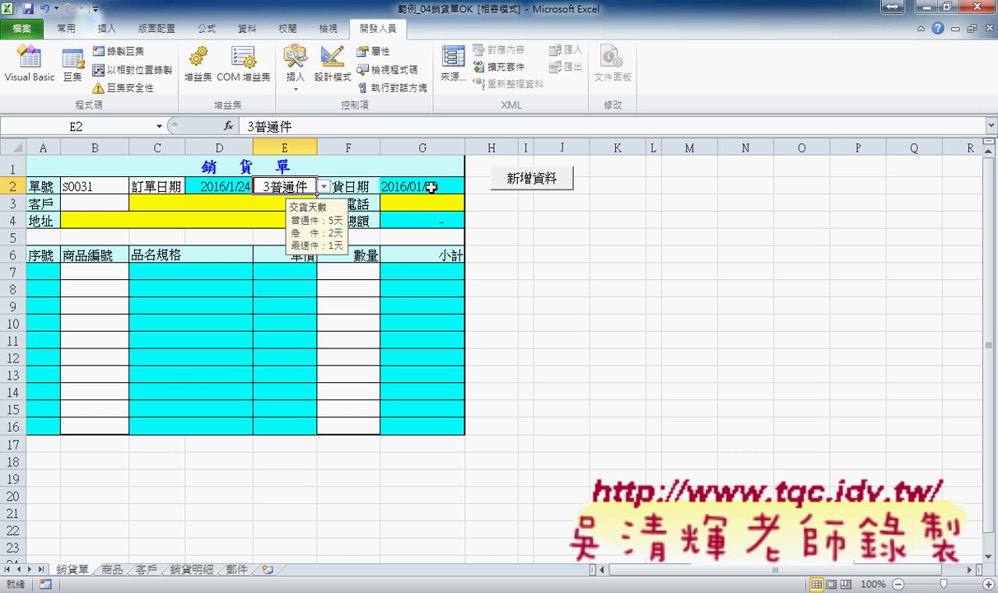
drag(434, 201, 430, 216)
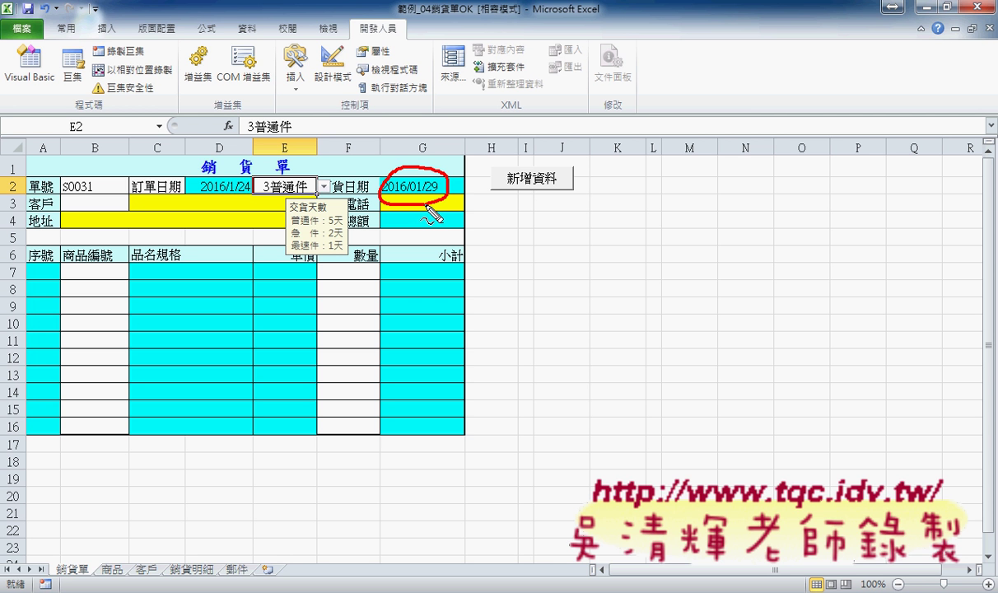
key(Escape)
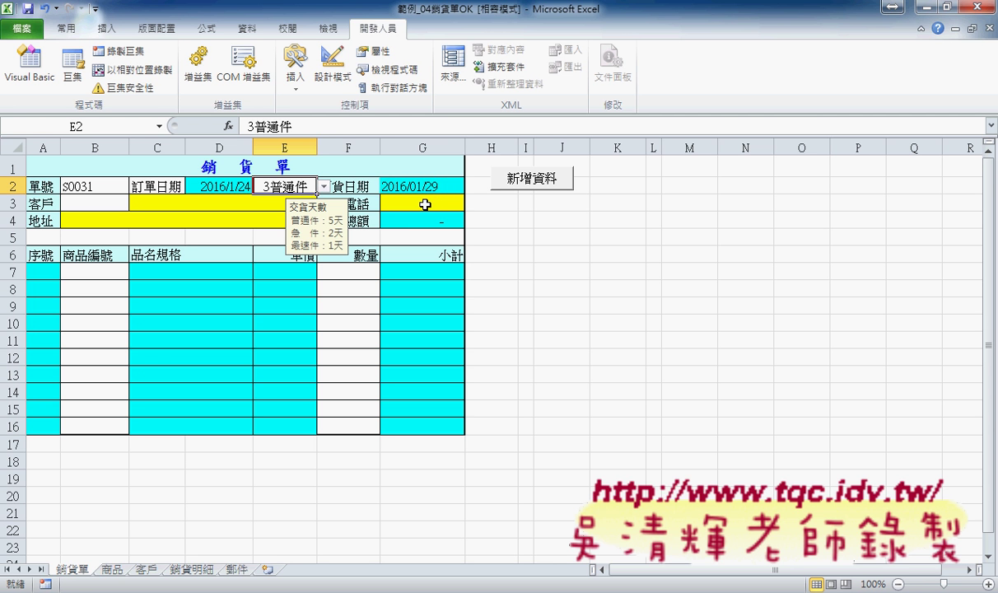
Pick the third customer code in B3 so the customer's name, phone and address auto-fill.
click(398, 183)
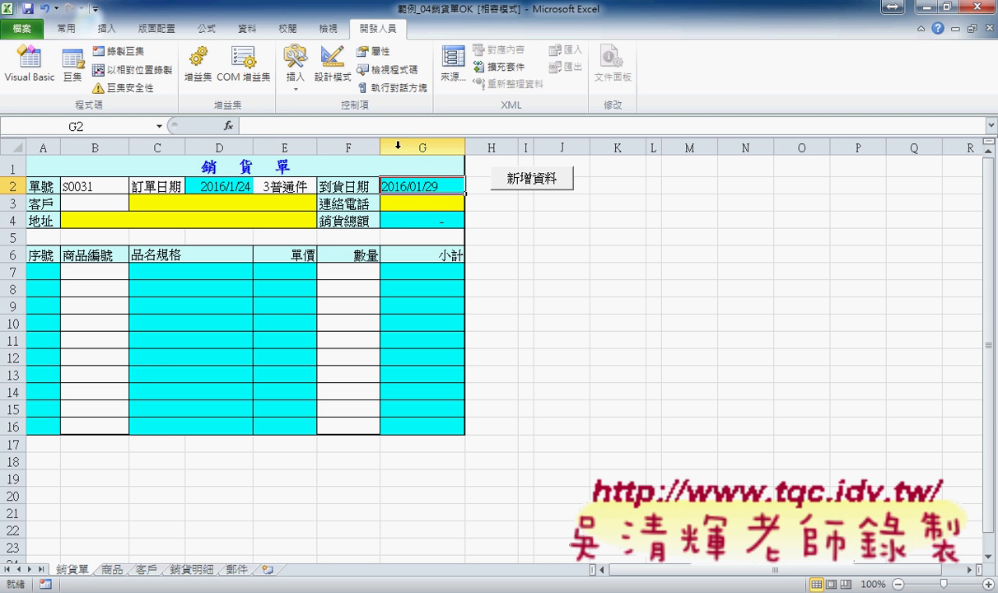
click(84, 199)
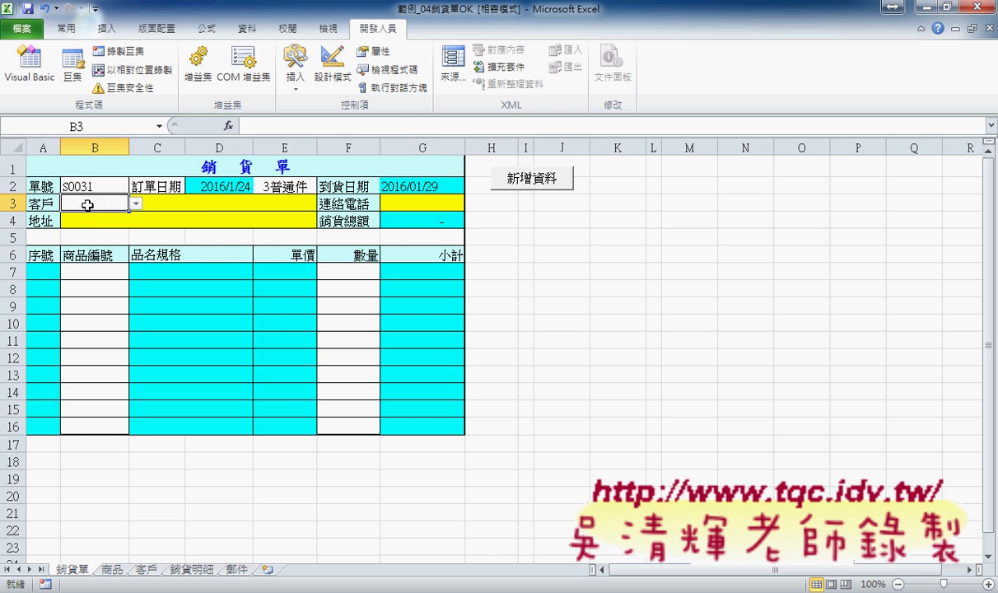
click(136, 205)
click(99, 225)
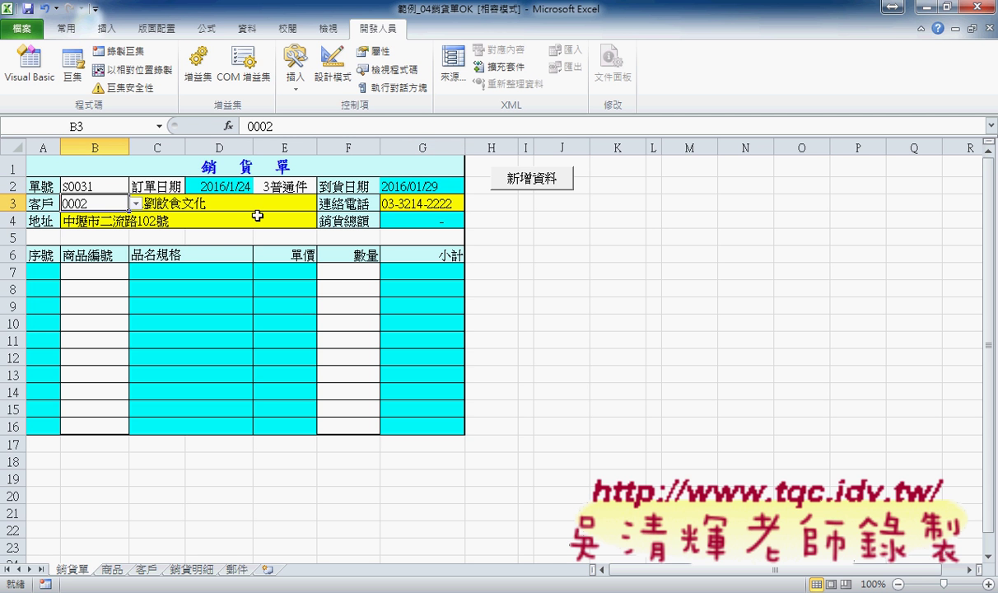
click(135, 204)
click(120, 235)
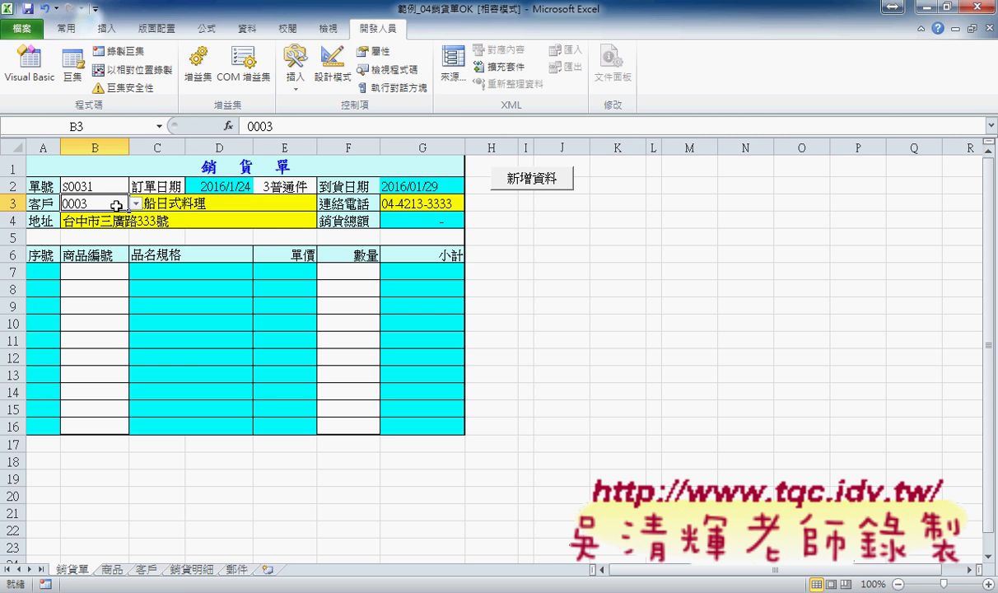
click(100, 270)
click(135, 272)
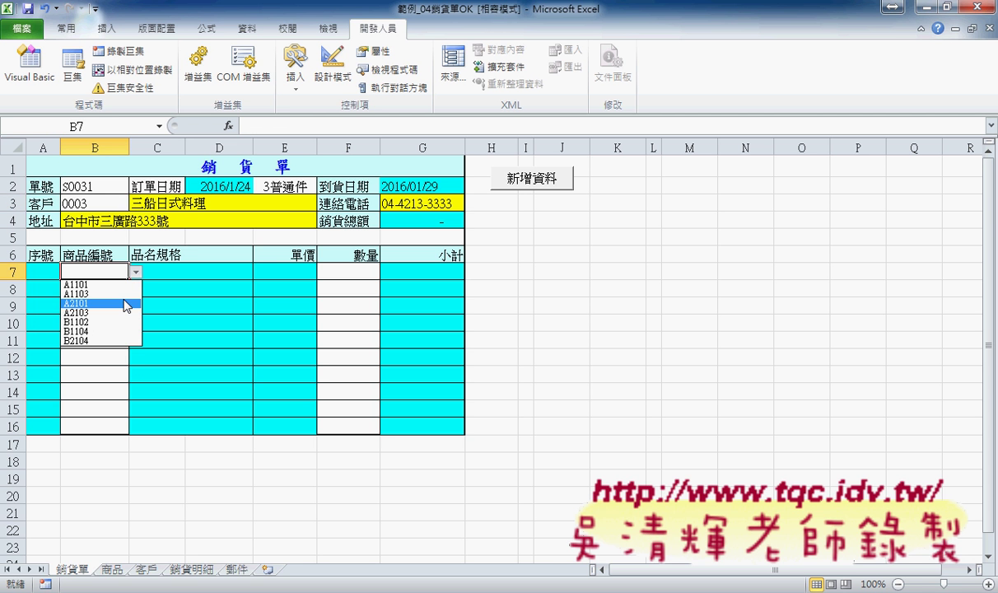
Enter products A1101 ×4 and A2101 ×2 on the first two order lines.
click(82, 285)
click(98, 289)
click(135, 289)
click(78, 320)
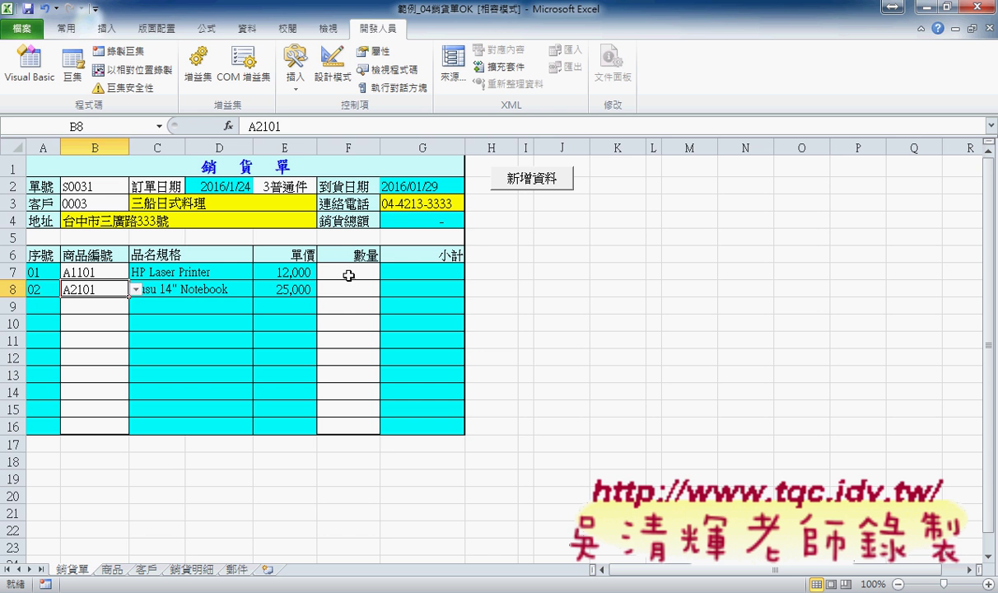
click(342, 272)
click(386, 272)
click(345, 312)
click(342, 289)
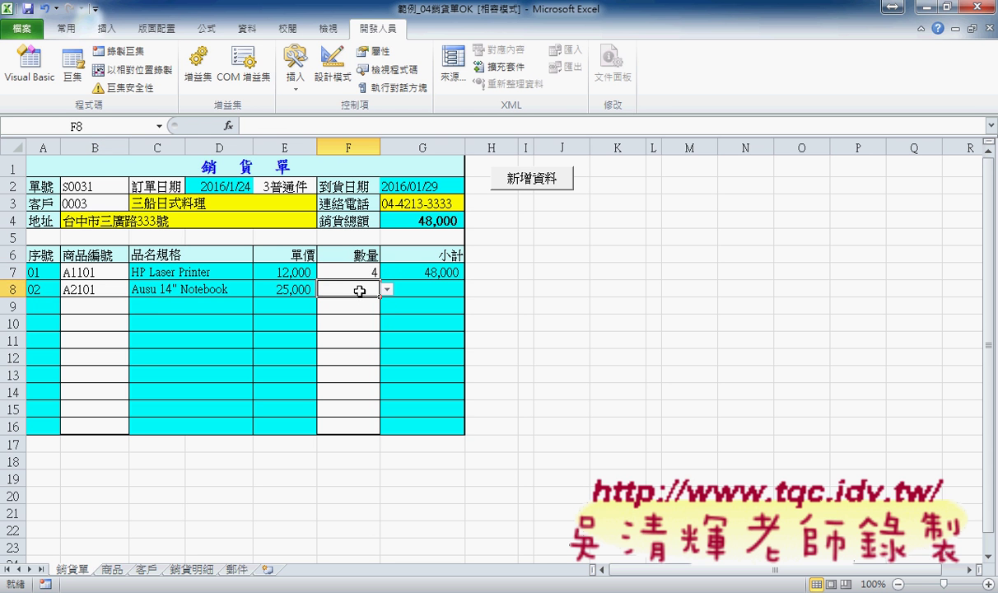
click(386, 289)
click(342, 311)
Add A1103 as the third product line and open its quantity list.
click(123, 306)
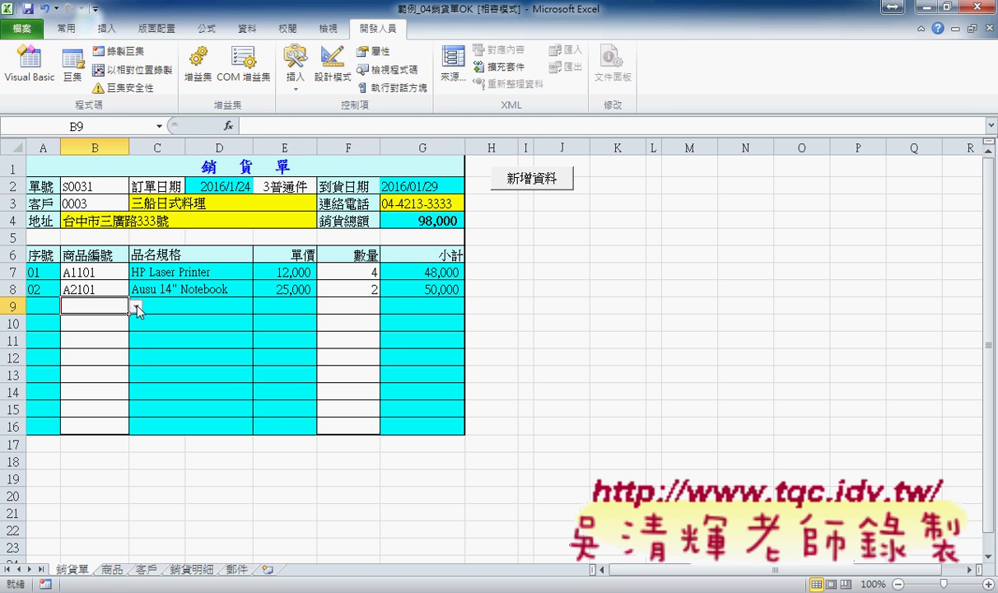
click(135, 307)
click(82, 322)
click(342, 307)
click(386, 306)
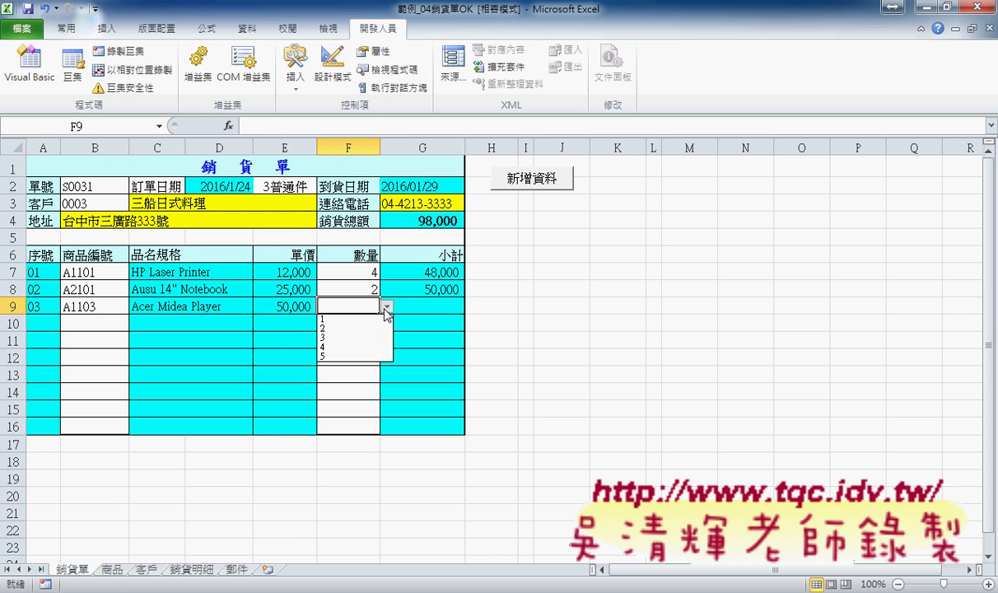